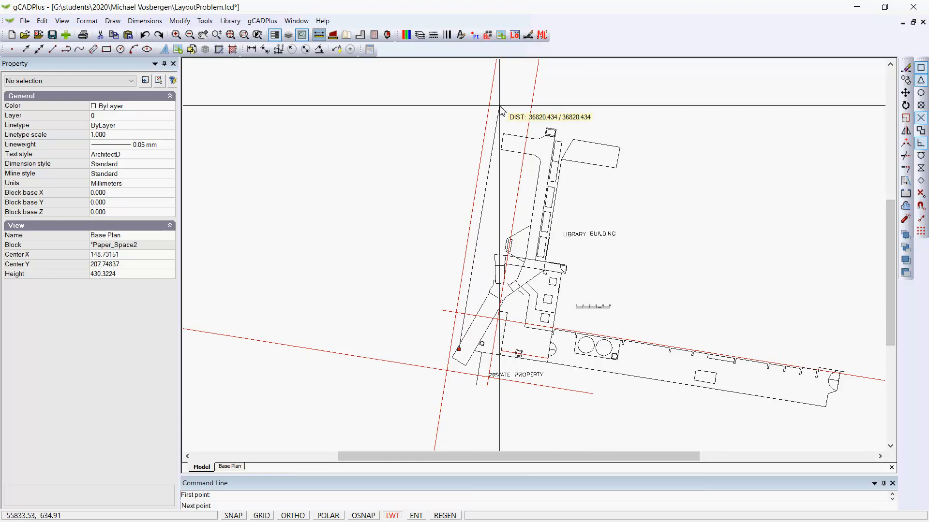
- Finish measuring the plan's length in model space and check the Base Plan layout's paper size in the layout list
click(500, 110)
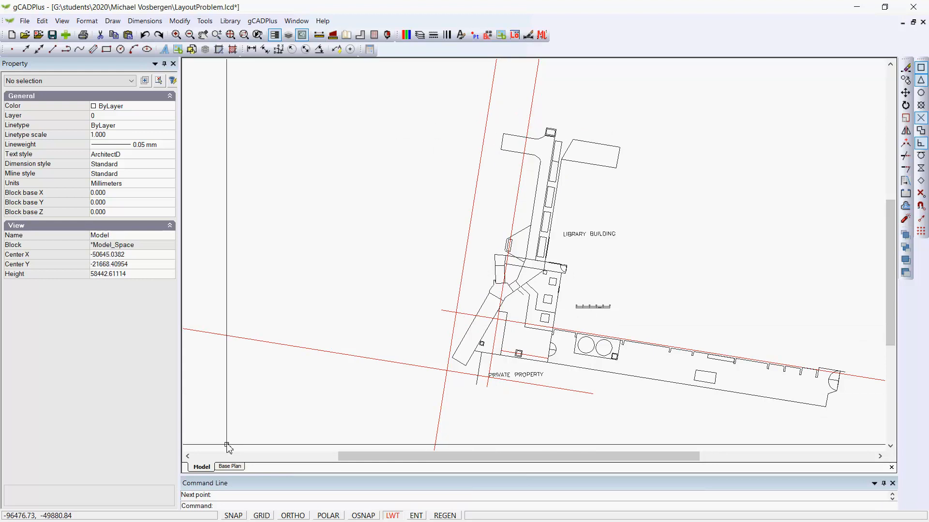
click(229, 467)
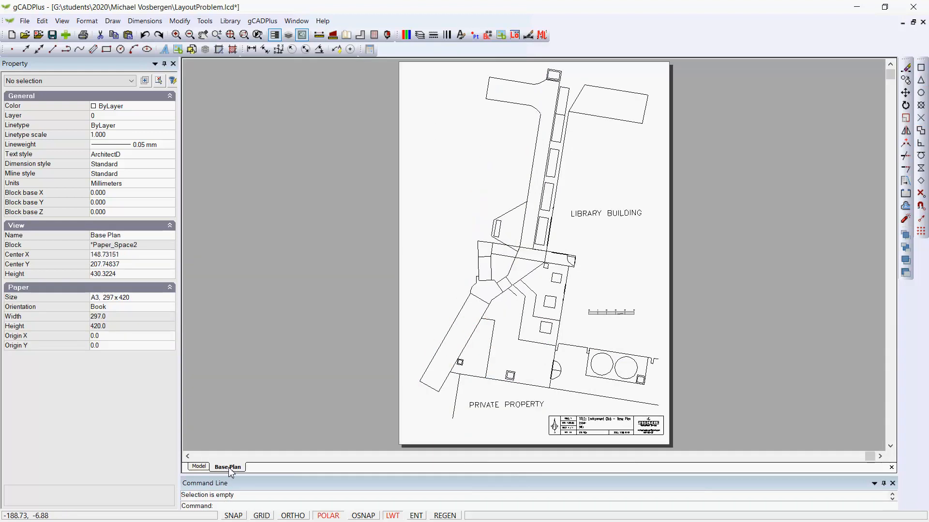
right_click(231, 471)
click(276, 429)
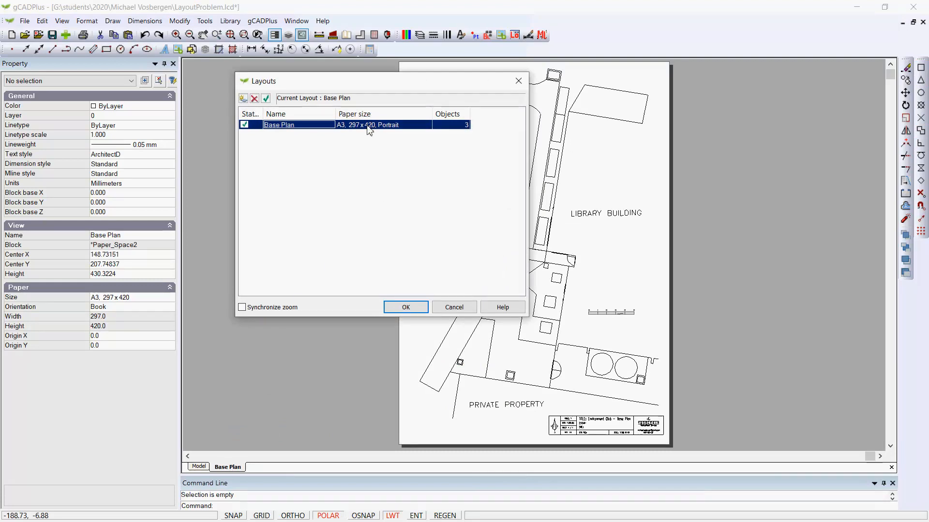
key(Escape)
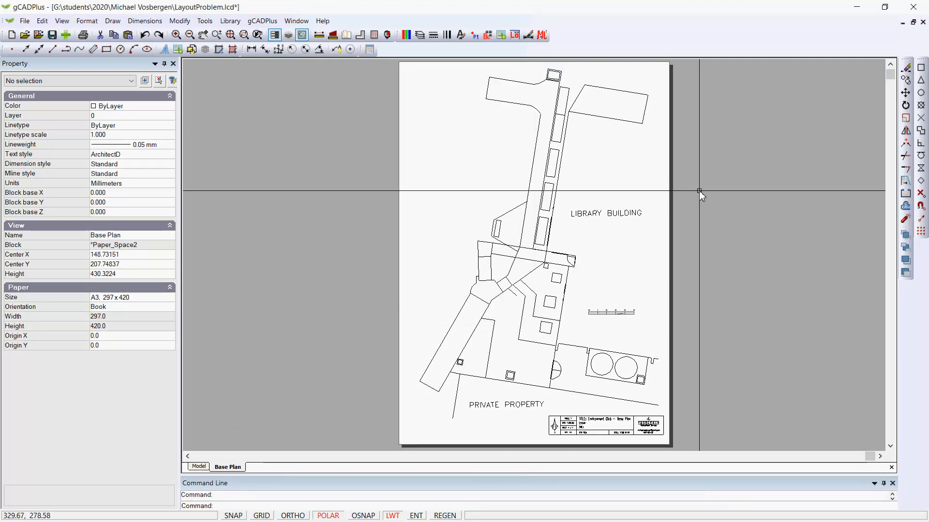
- Reposition the Base Plan viewport's view frame over the building plan in model space and display it on the layout
drag(699, 191, 653, 164)
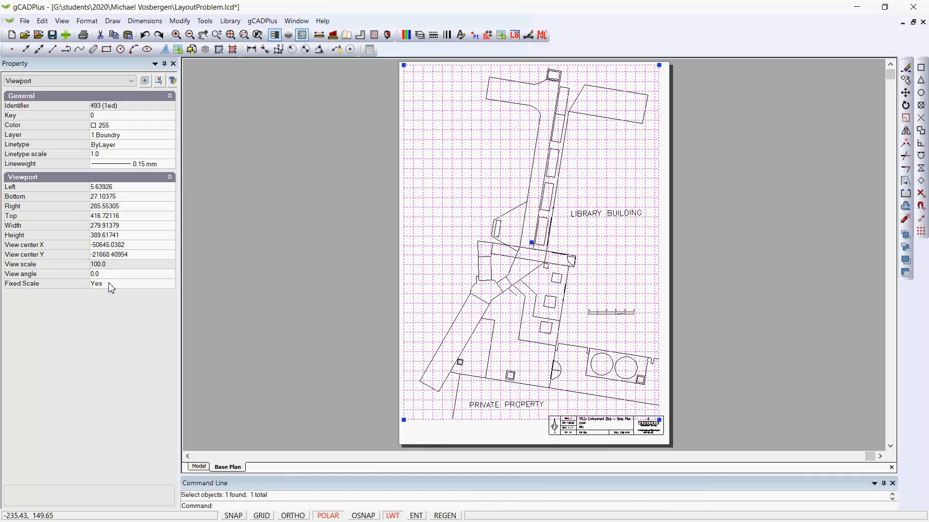
double_click(478, 188)
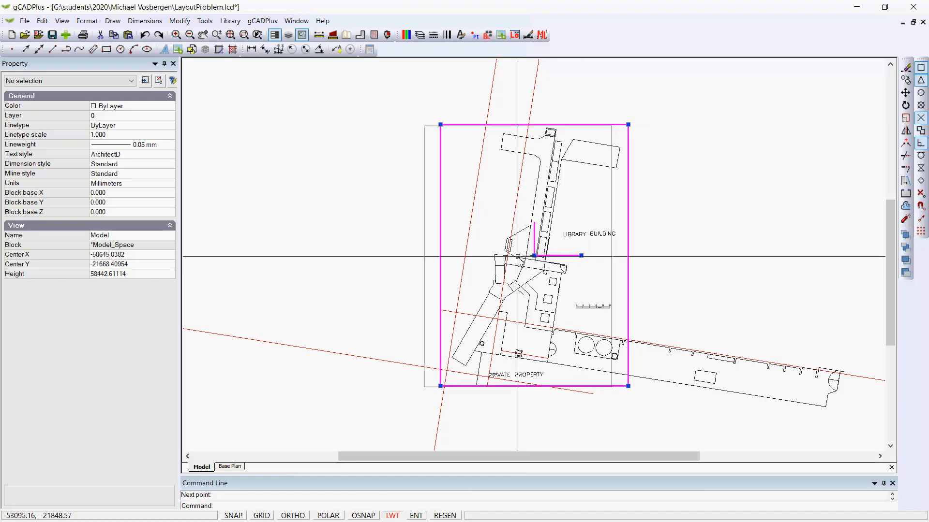
click(536, 253)
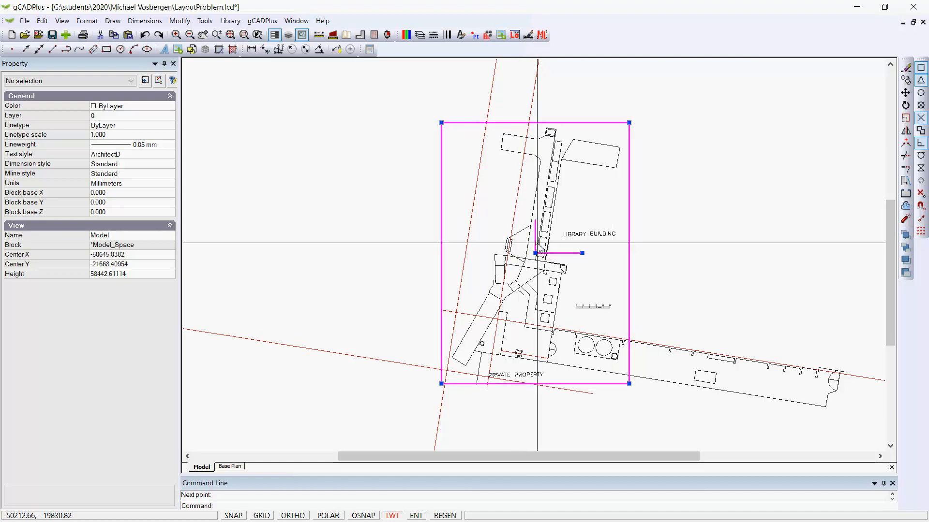
right_click(569, 205)
click(576, 210)
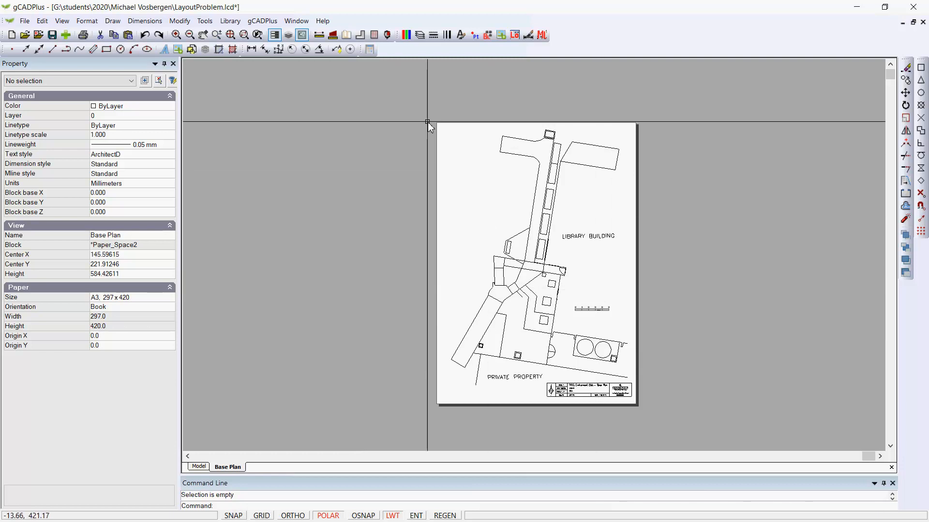
- Measure the height of the page on the Base Plan layout, then fit the whole layout in view
click(319, 35)
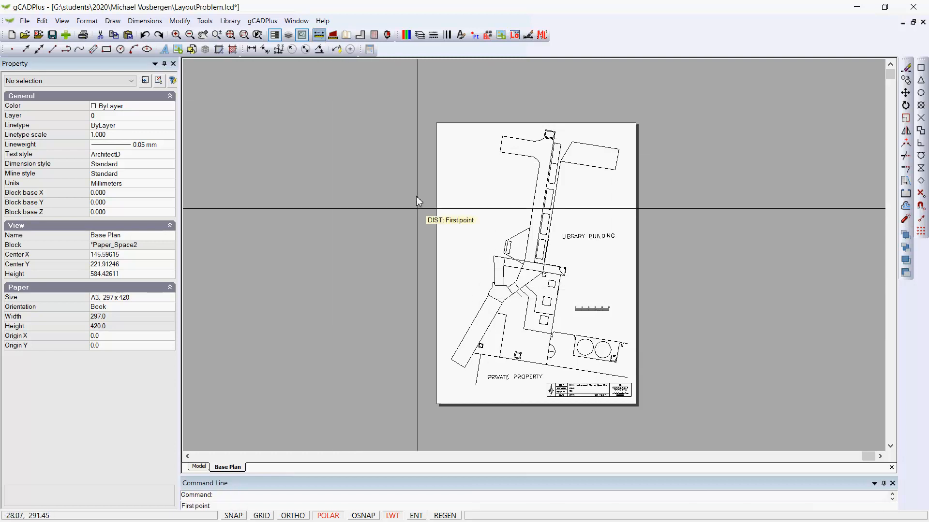
click(428, 404)
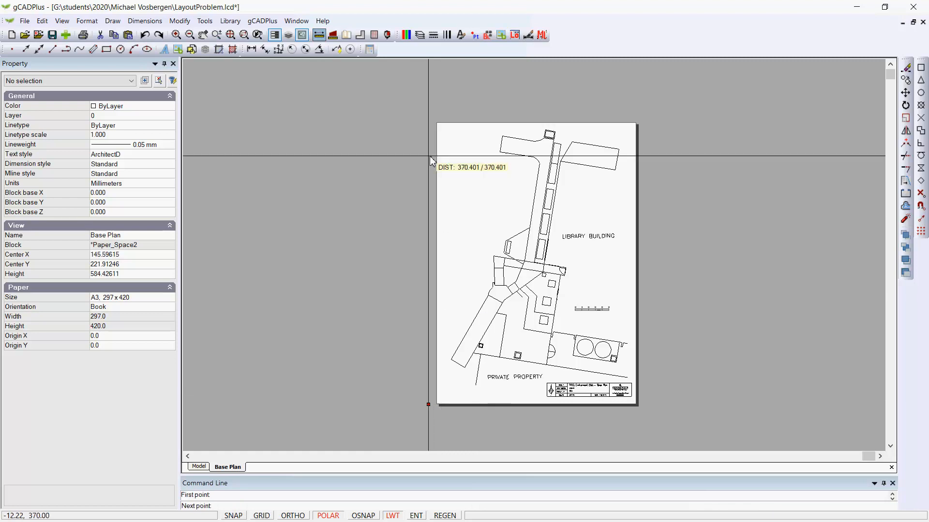
click(432, 122)
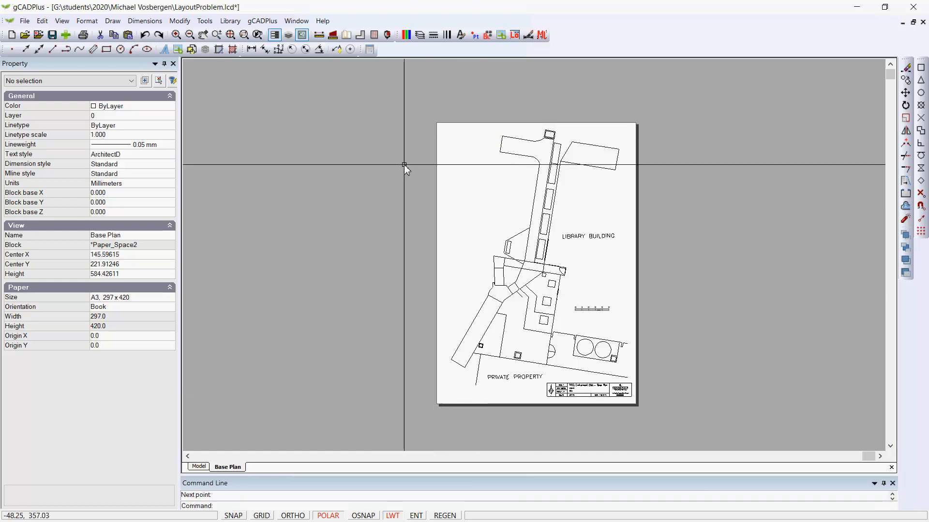
right_click(379, 191)
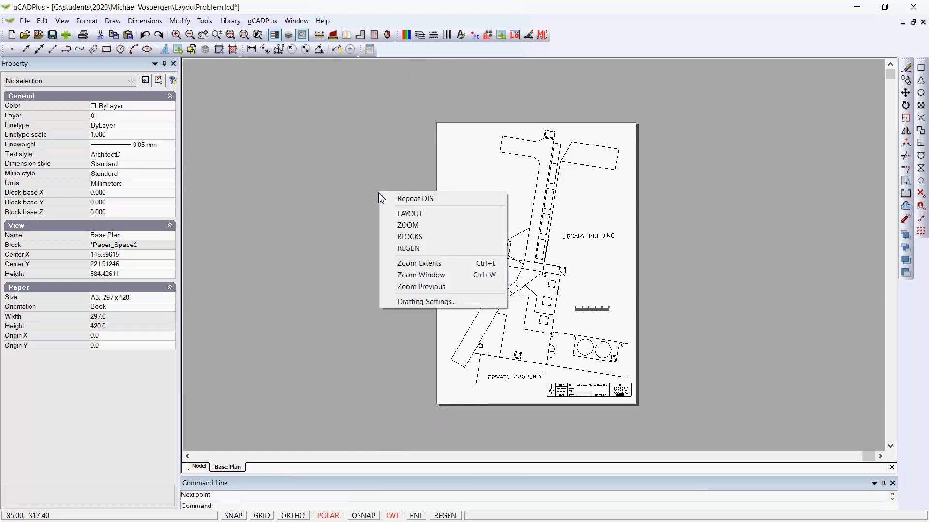
click(415, 266)
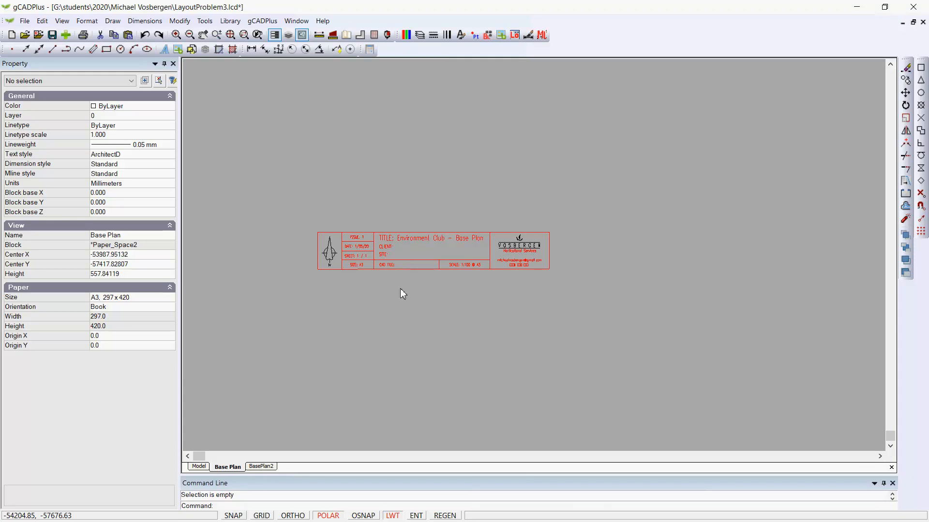
- Inspect the stray title block lying far from the page in LayoutProblem3's Base Plan layout and delete it
scroll(400, 271, up, 1)
scroll(370, 280, up, 2)
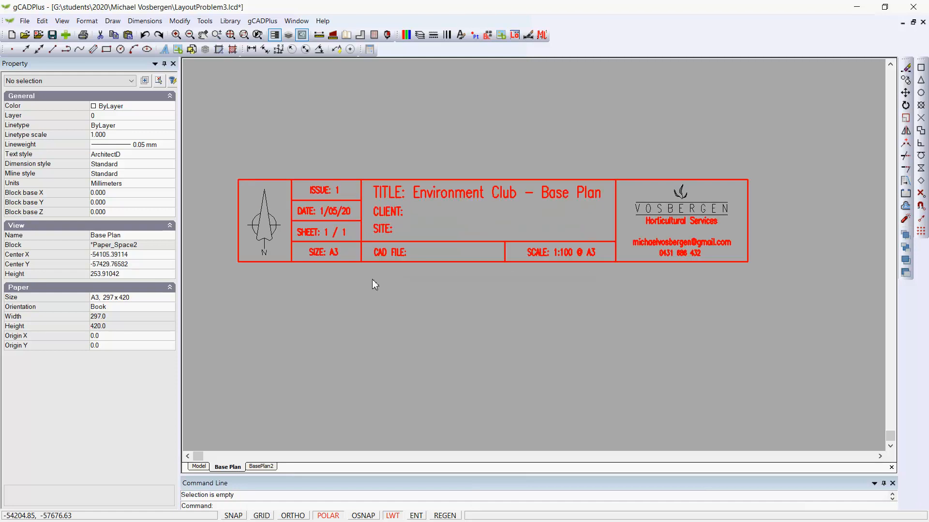
scroll(372, 282, down, 1)
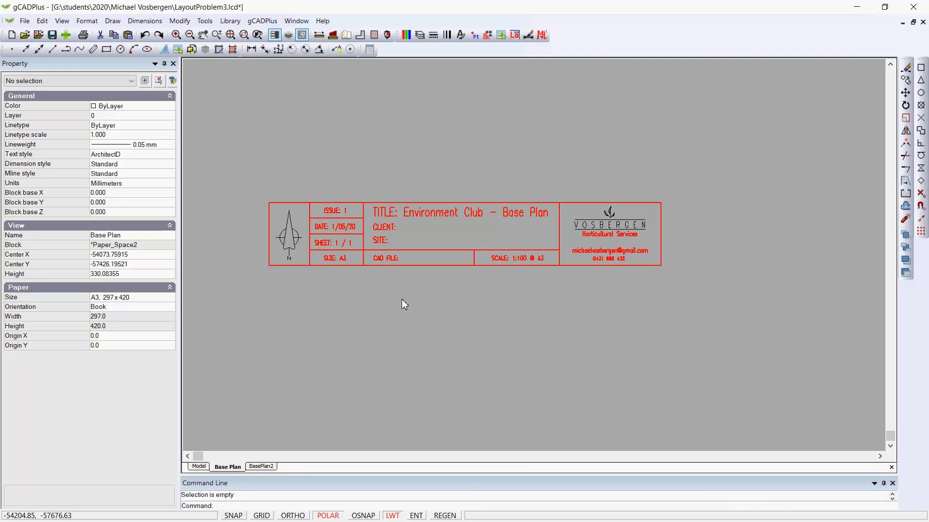
scroll(449, 247, up, 1)
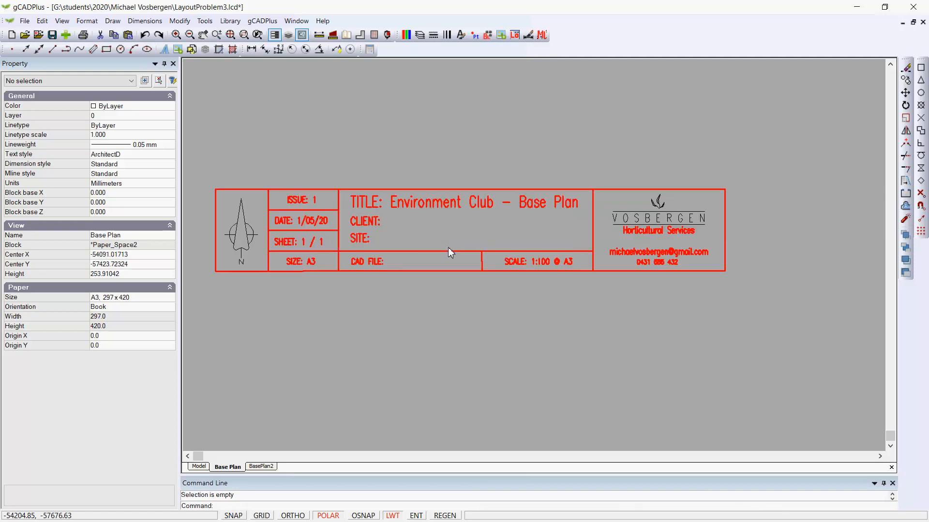
click(407, 253)
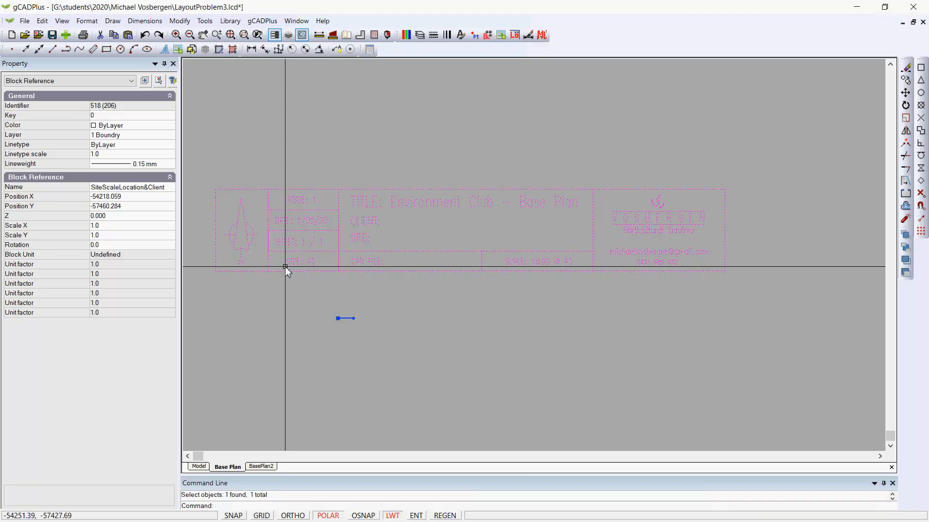
key(Delete)
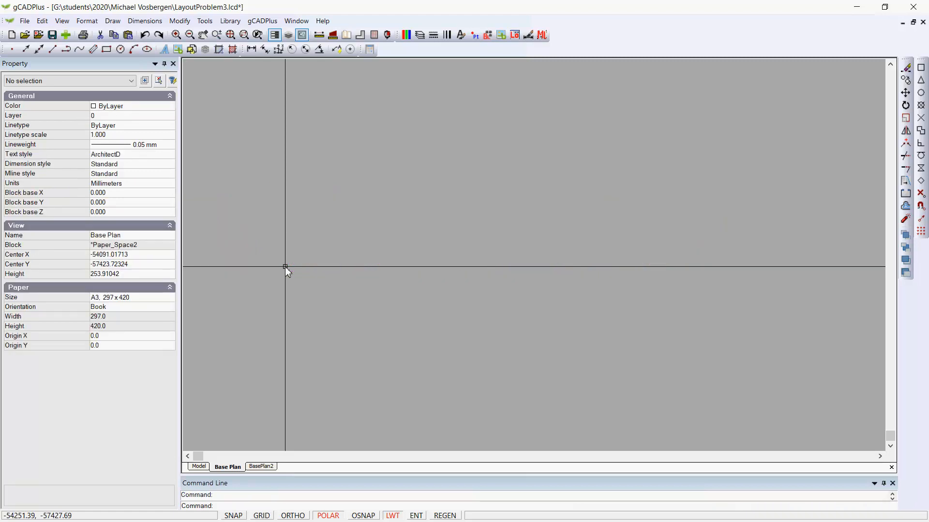
- Delete the filled red circle and the red rectangle from the Base Plan page
right_click(363, 228)
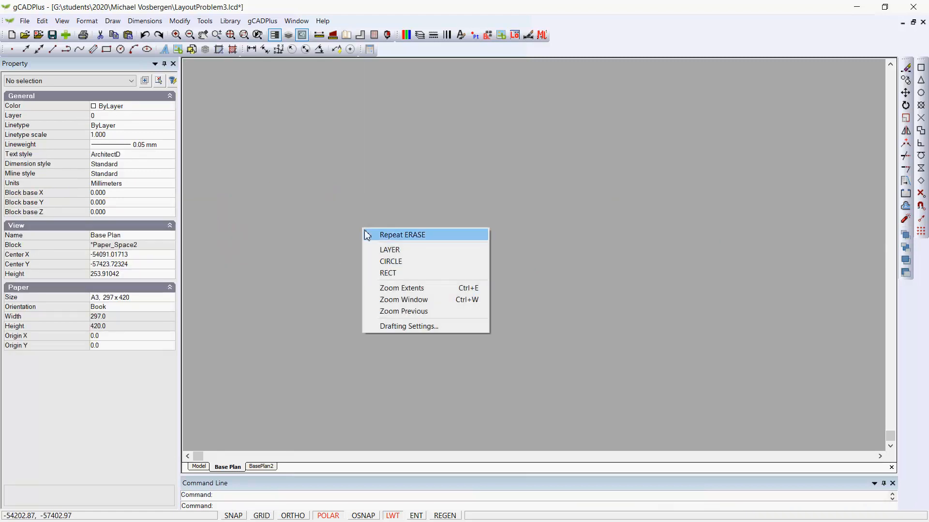
click(400, 288)
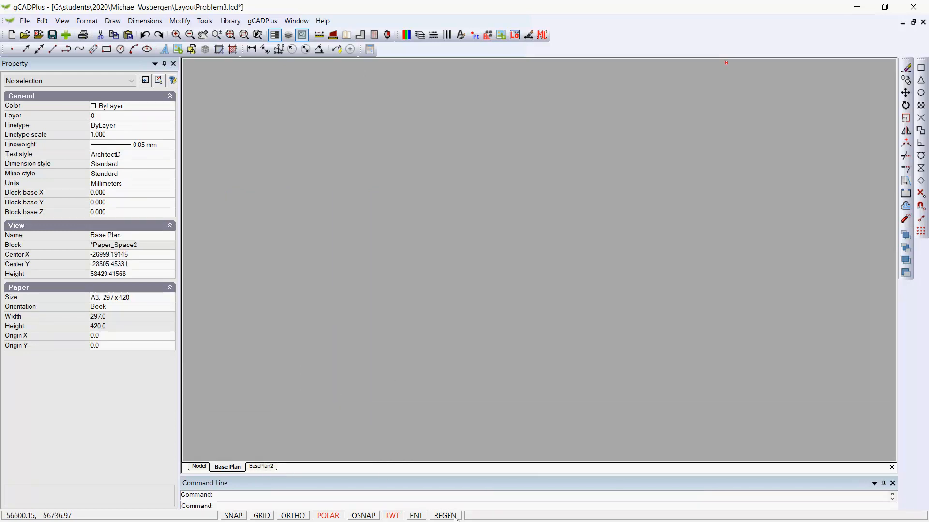
right_click(436, 246)
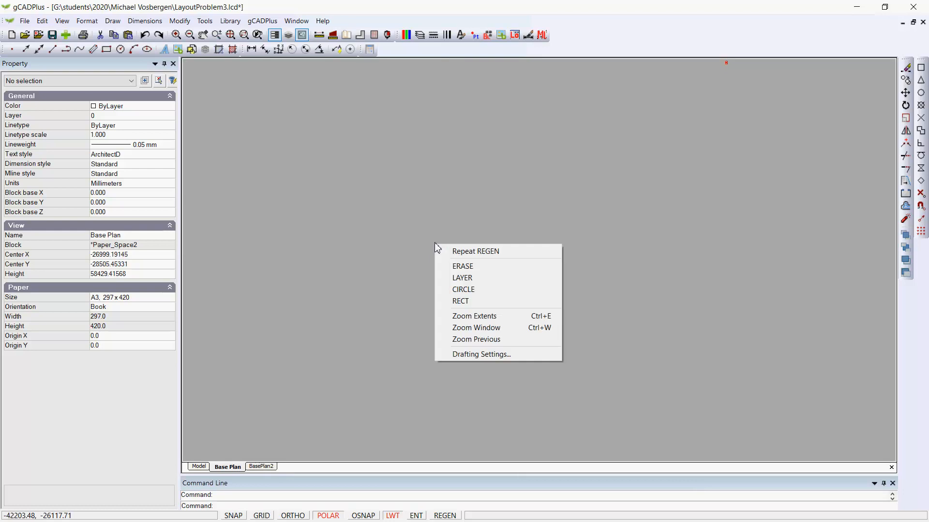
click(469, 315)
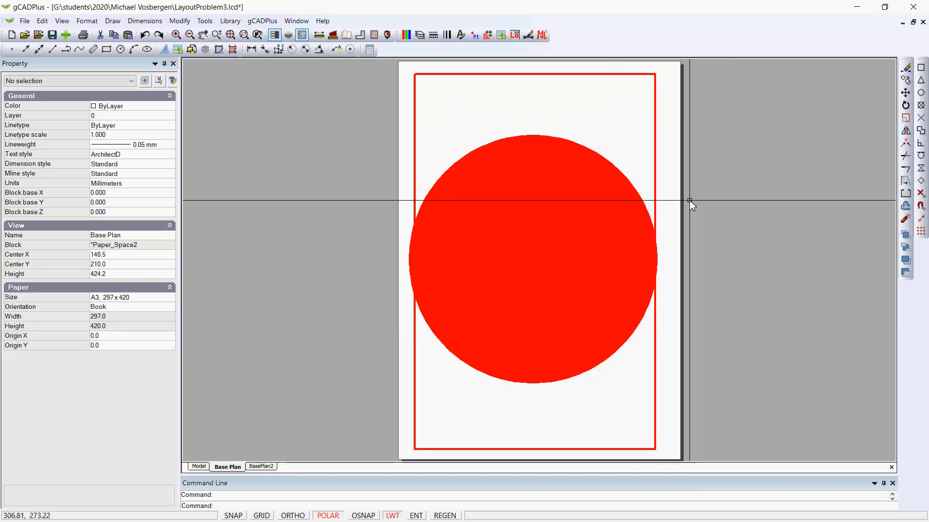
click(706, 221)
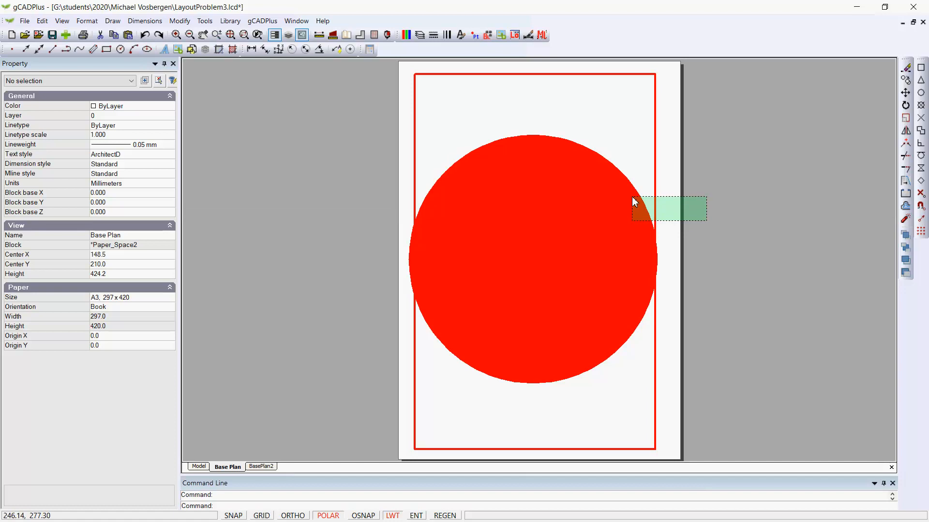
click(631, 195)
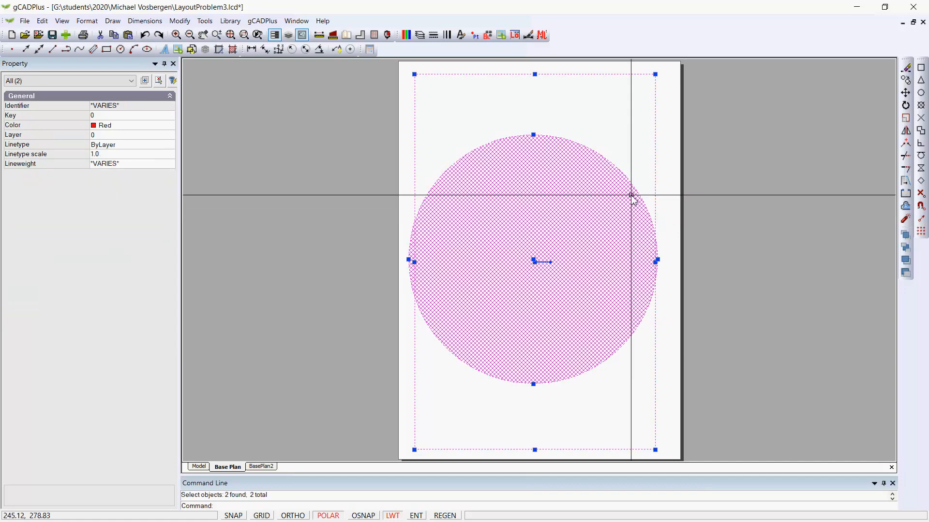
key(Delete)
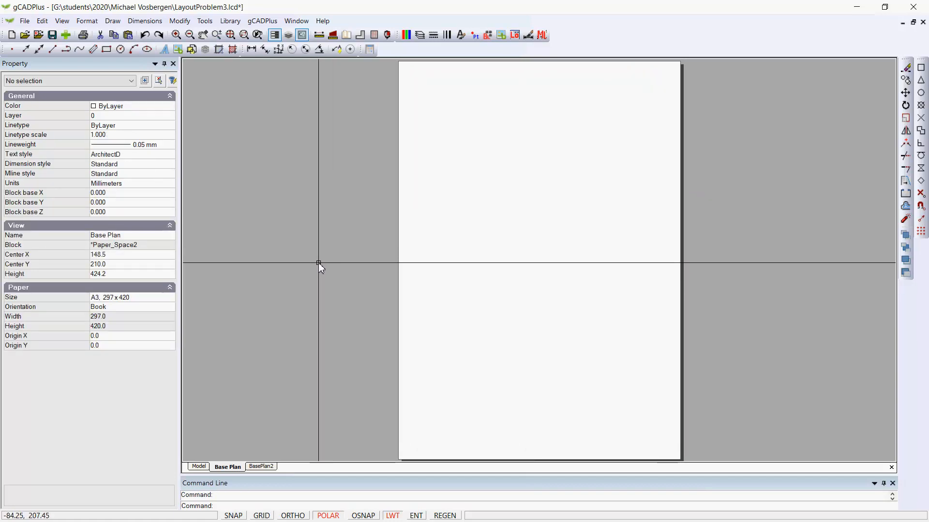
- Create a viewport about 274 mm wide and 385 mm high on the empty page, leaving a strip free below it
right_click(243, 465)
click(282, 446)
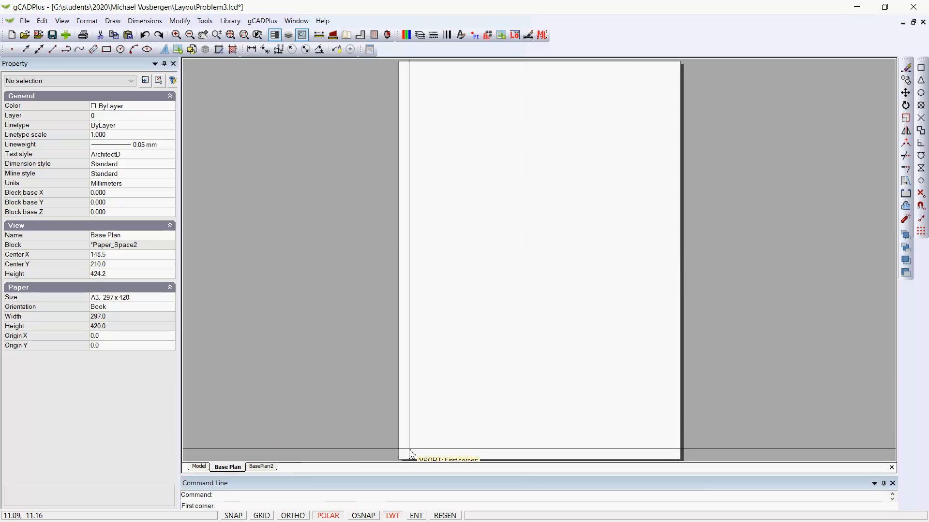
click(409, 434)
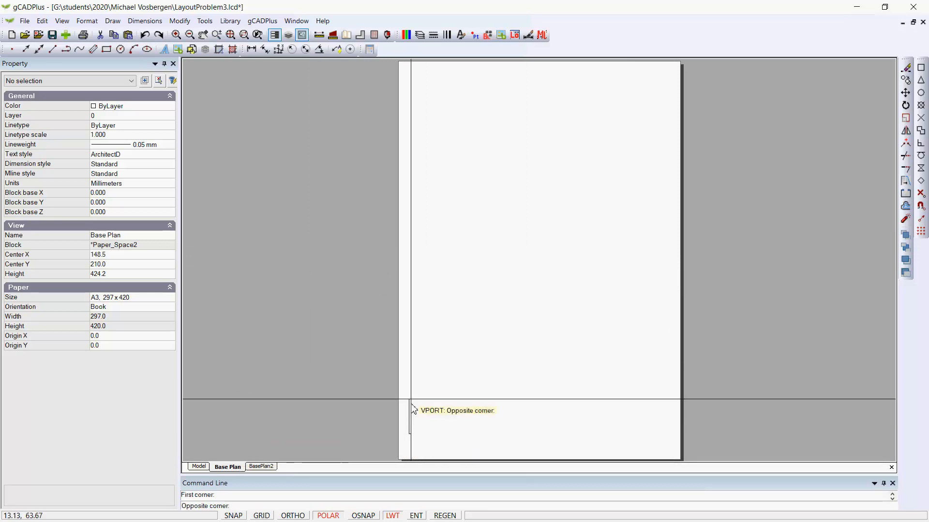
click(669, 69)
- Shrink the new viewport's view frame around the building plan in model space, move it slightly down and display it on the layout
double_click(560, 273)
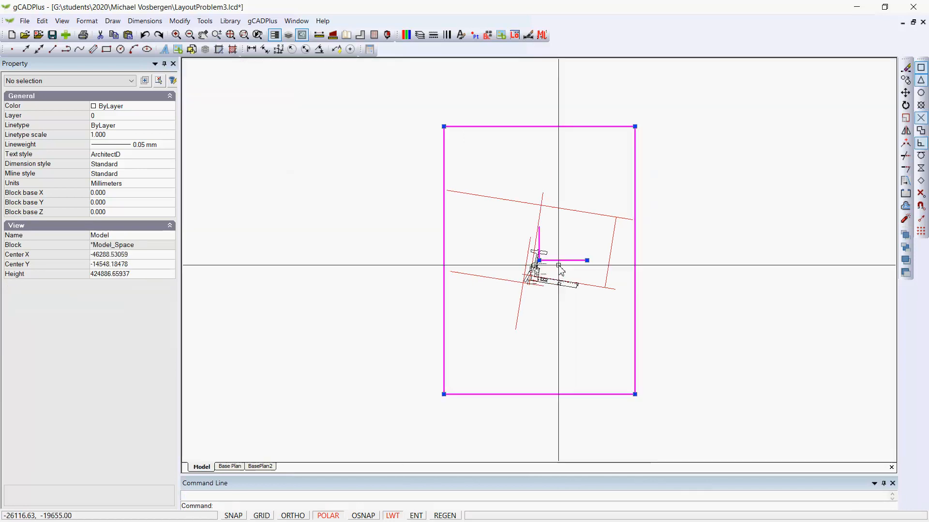
click(635, 126)
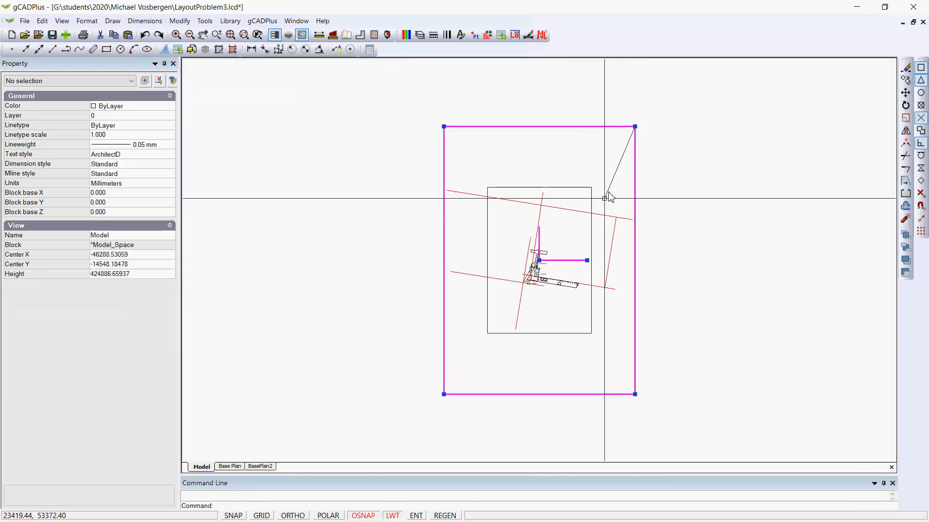
click(571, 261)
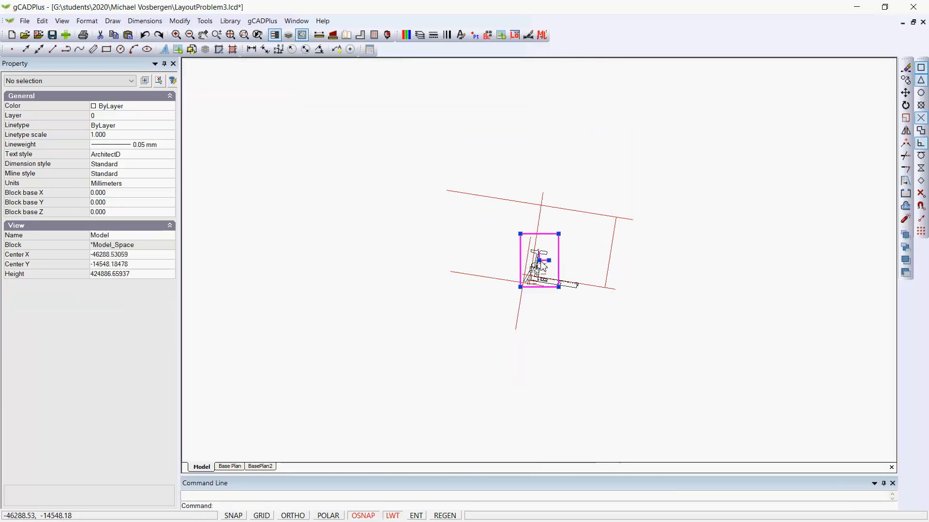
right_click(545, 268)
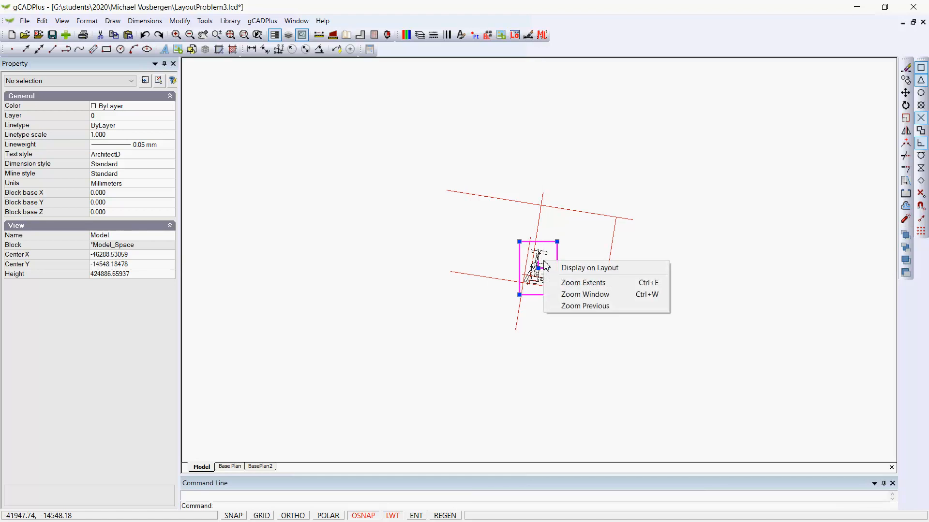
click(568, 267)
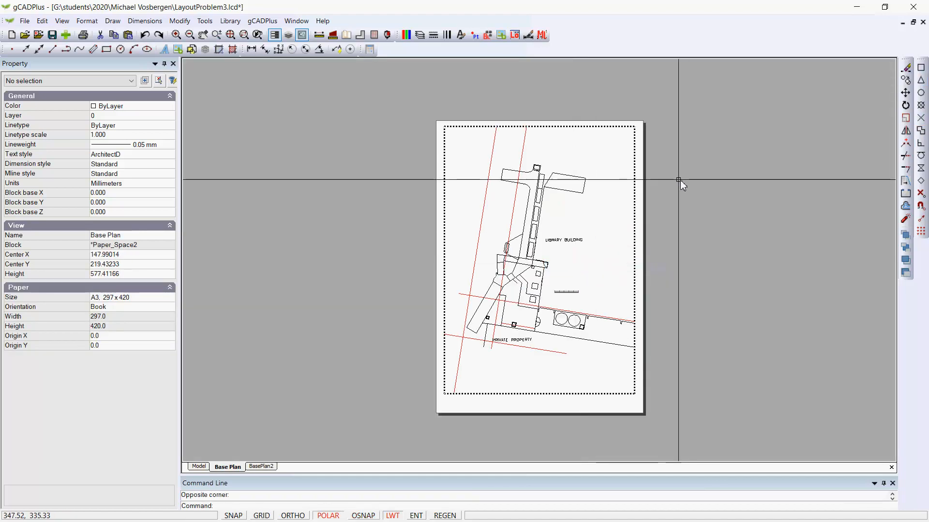
- Set the new viewport's view scale to 100 and its Fixed Scale option to Yes
click(632, 162)
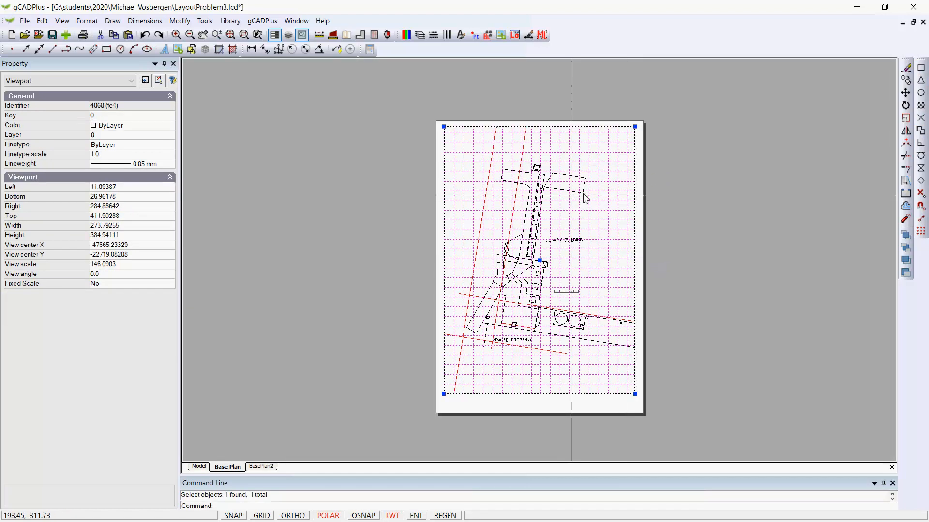
click(120, 265)
text(100)
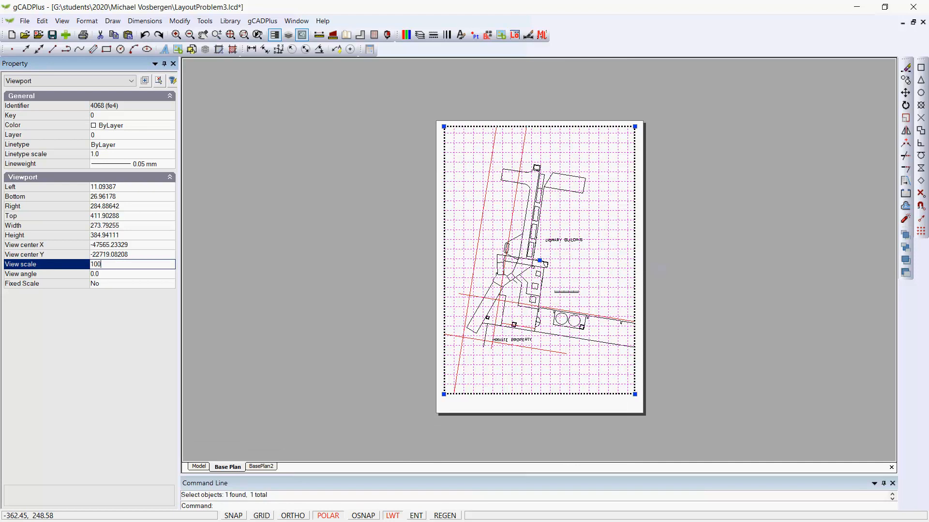
double_click(138, 285)
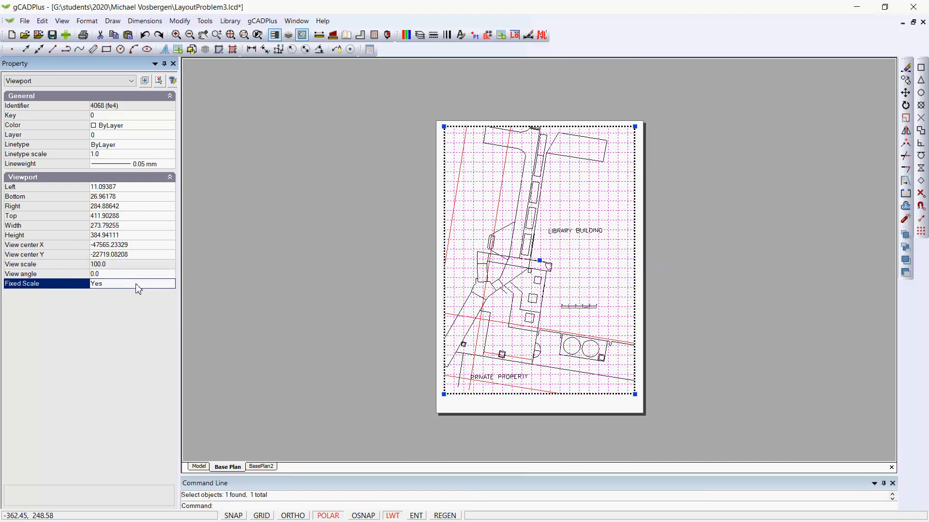
key(Escape)
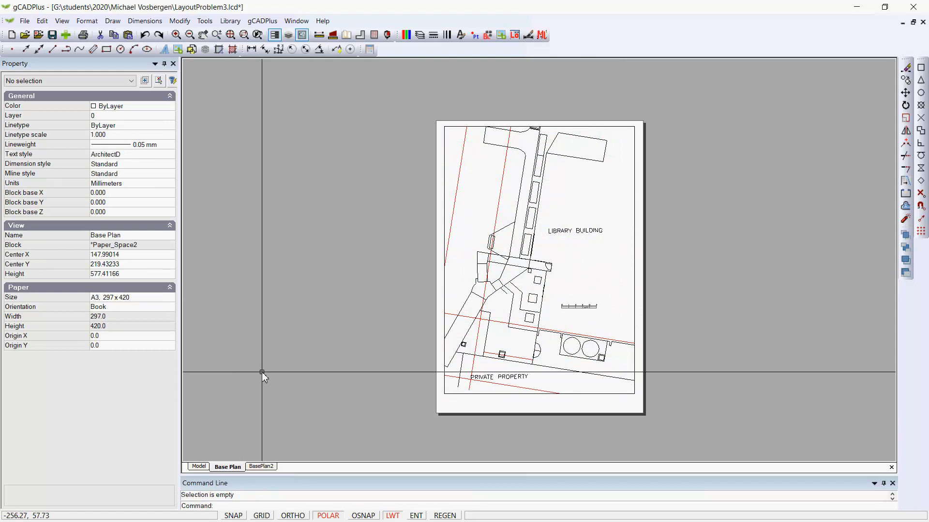
right_click(305, 327)
click(345, 399)
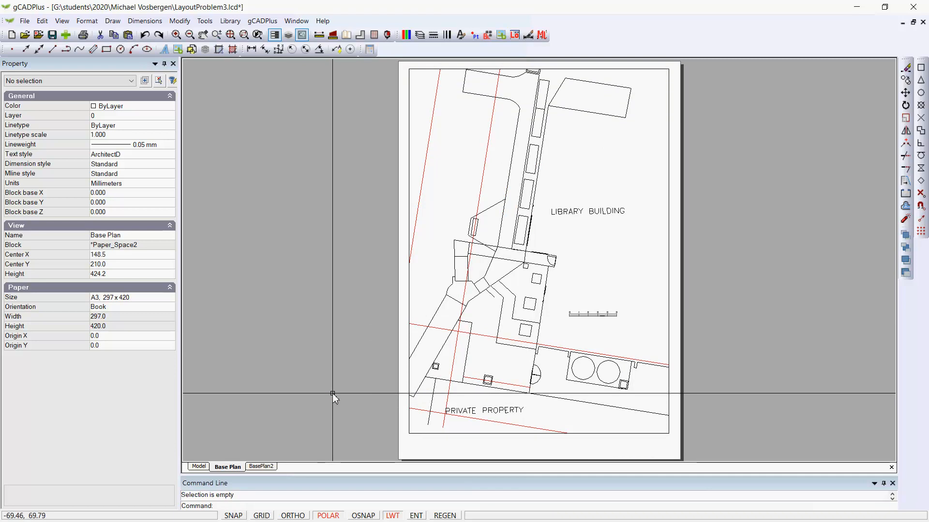
scroll(377, 358, down, 5)
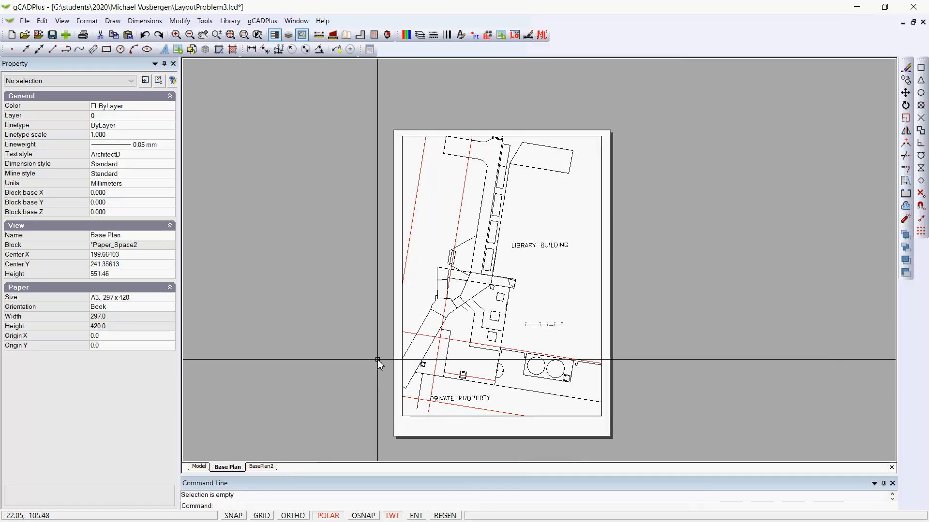
scroll(377, 359, down, 6)
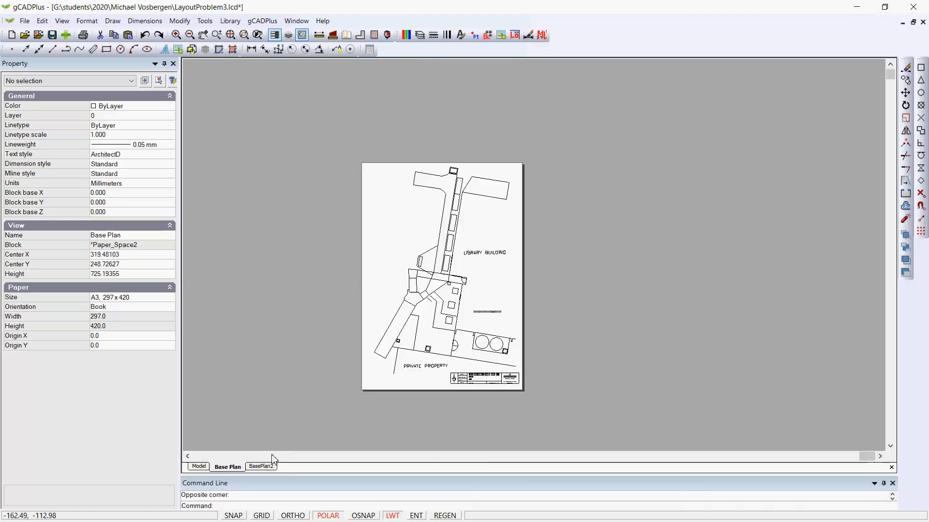
- Examine which layers are frozen in the viewport layer settings of the Base Plan page's existing viewport, leaving them unchanged
scroll(426, 345, up, 3)
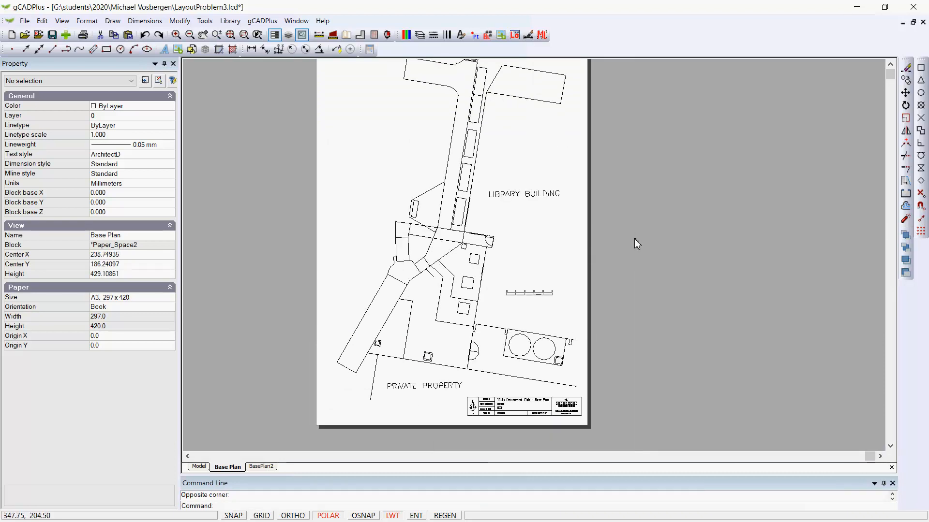
click(636, 240)
click(573, 216)
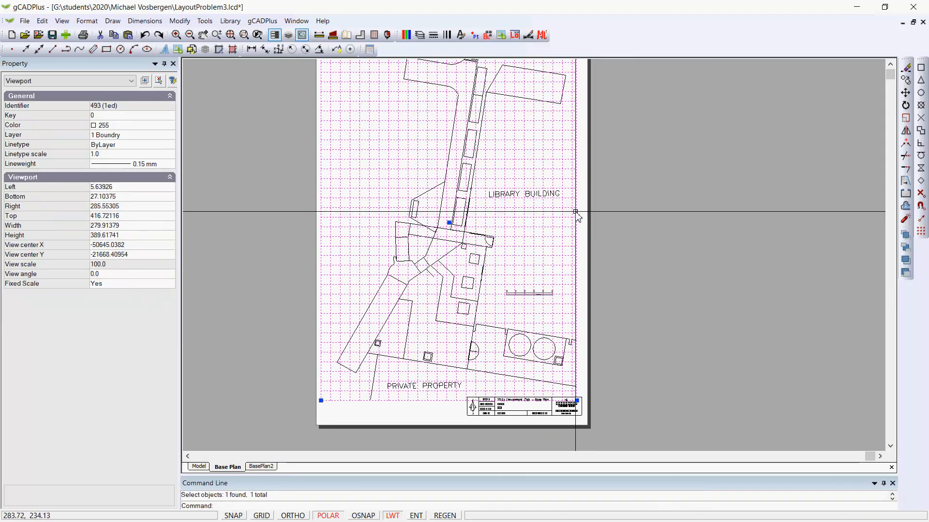
right_click(575, 214)
click(602, 232)
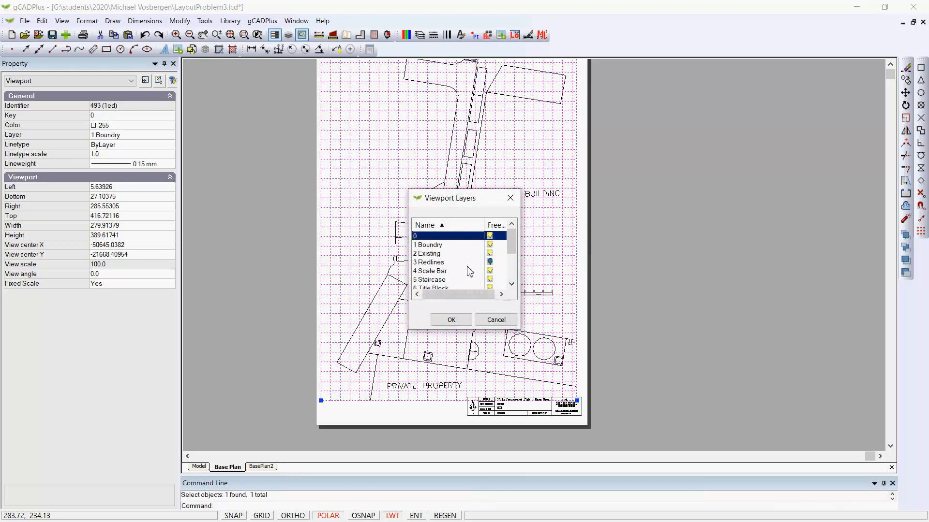
double_click(511, 285)
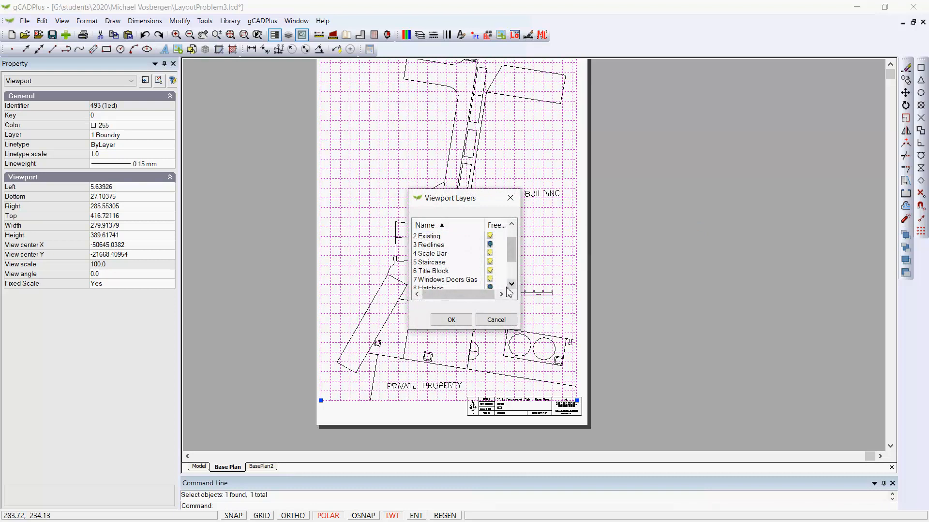
click(511, 285)
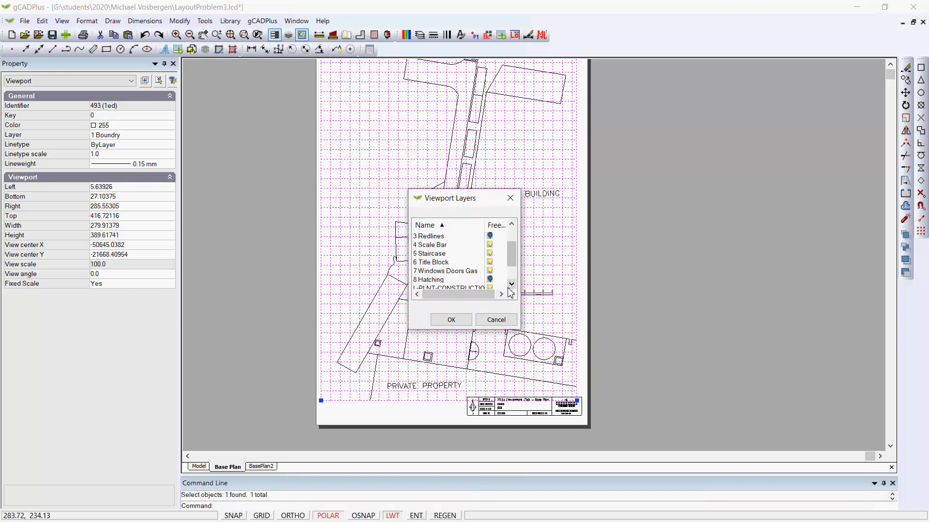
click(510, 199)
key(Escape)
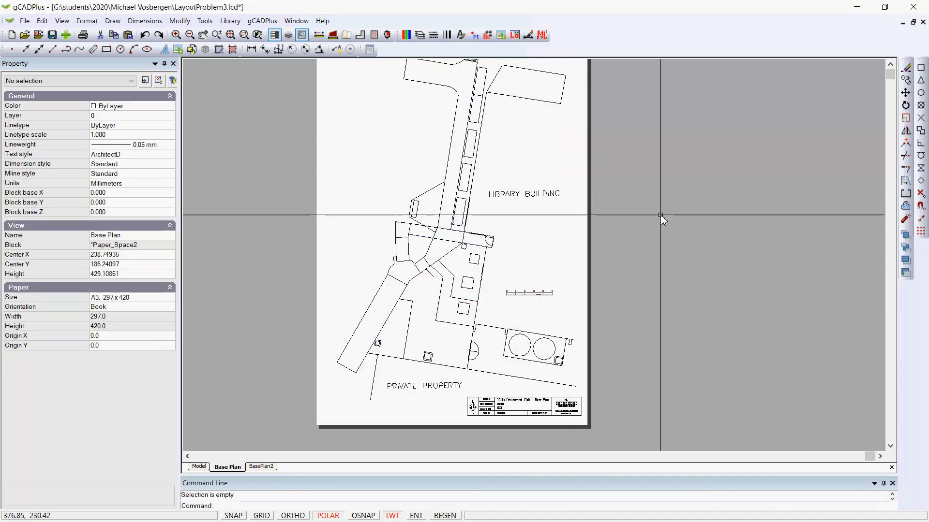
- Compare the BasePlan2 layout with the Base Plan layout for differences in the displayed red lines
click(261, 466)
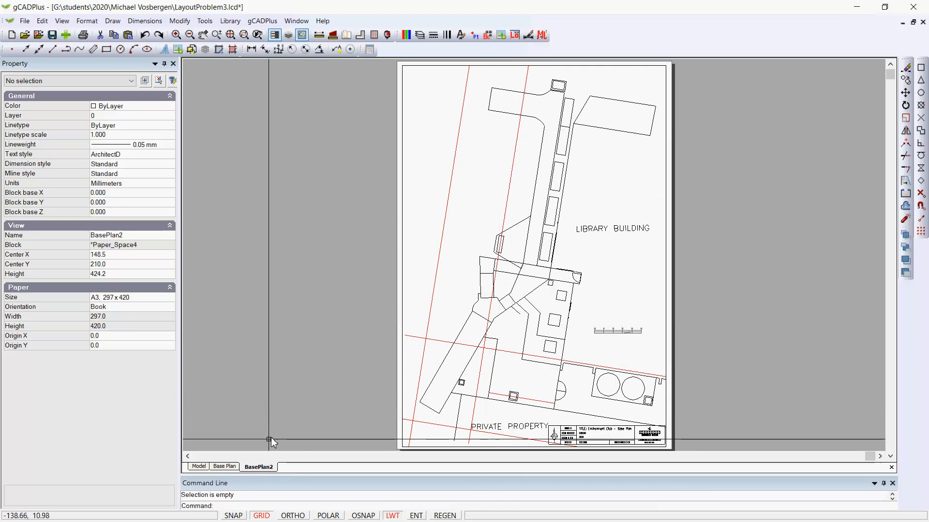
click(230, 467)
click(270, 468)
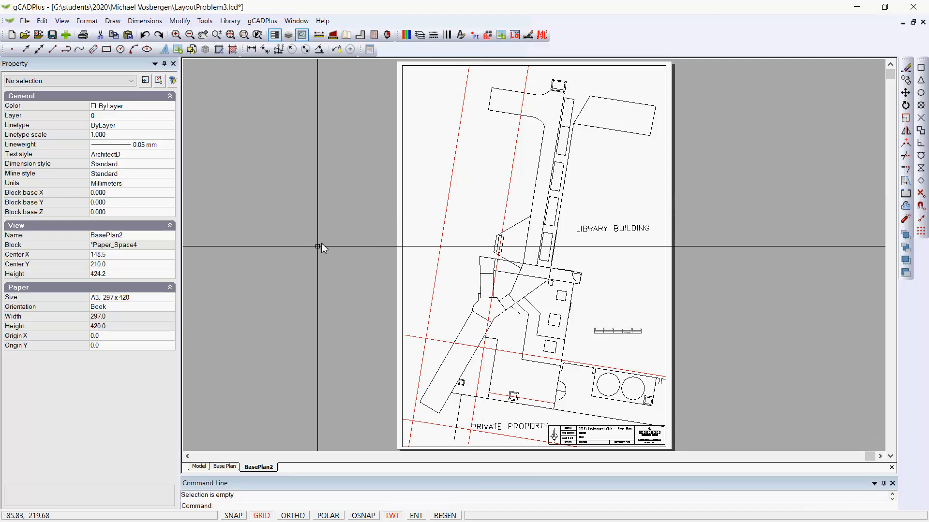
- Turn off the layers 8 Hatching and 3 Redlines for the whole drawing from model space
click(198, 467)
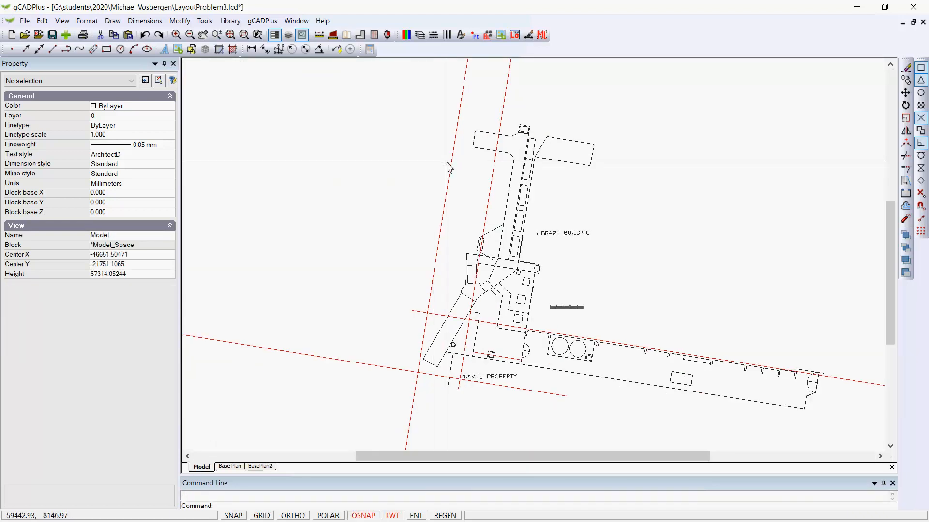
click(419, 35)
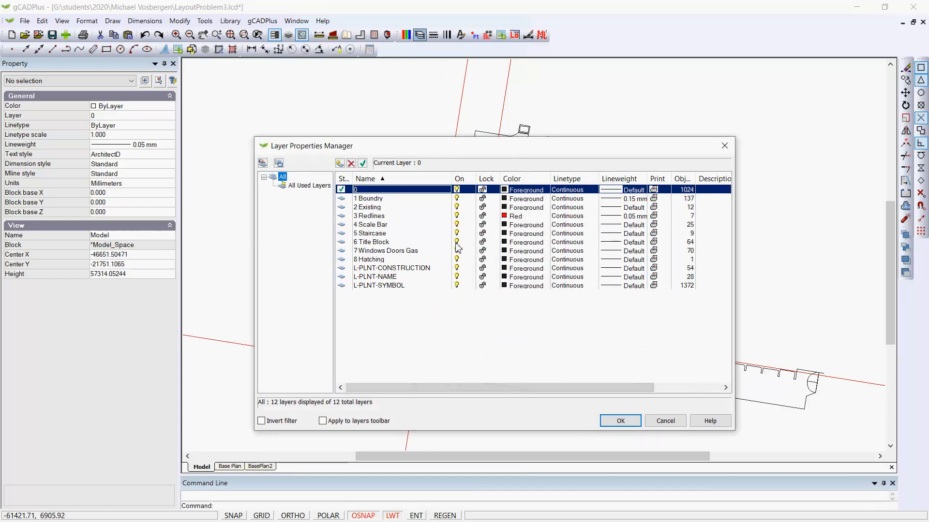
click(456, 260)
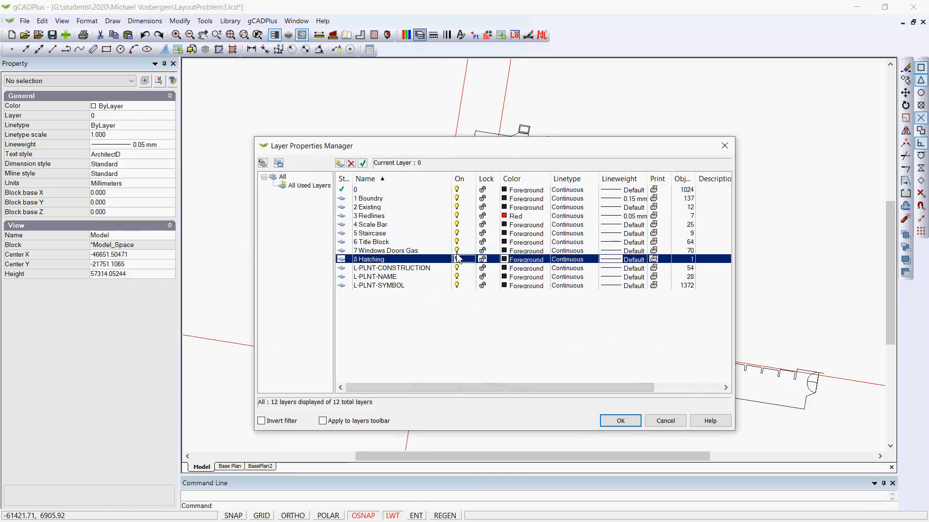
click(457, 217)
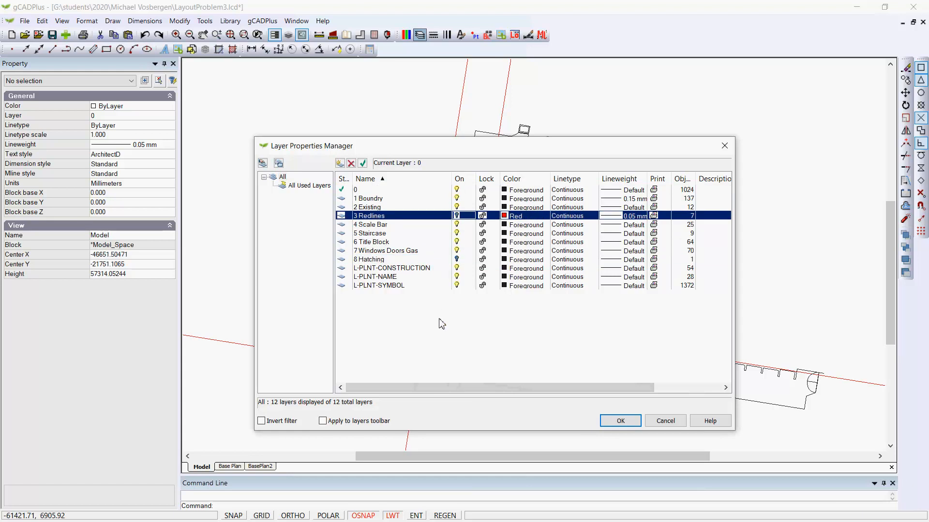
click(620, 420)
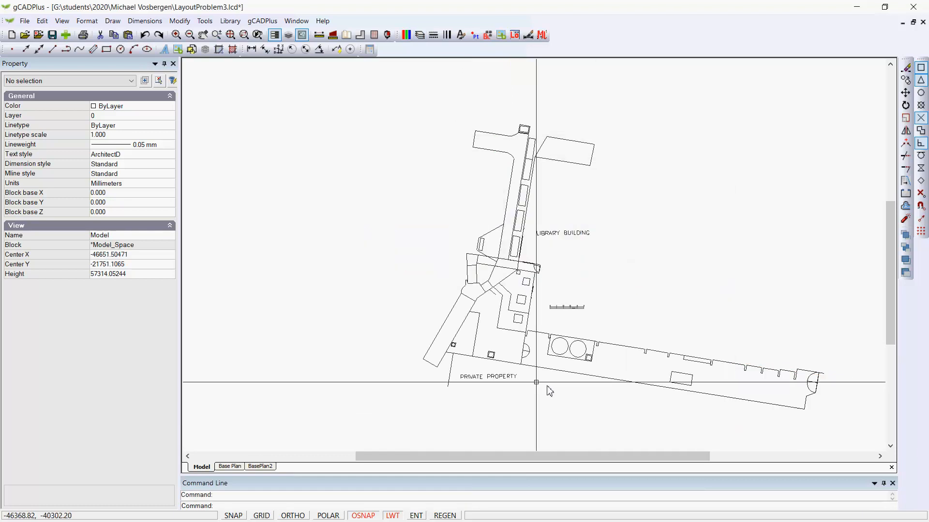
- Check how the BasePlan2 and Base Plan layouts display with the two layers off, leaving nothing selected
click(260, 467)
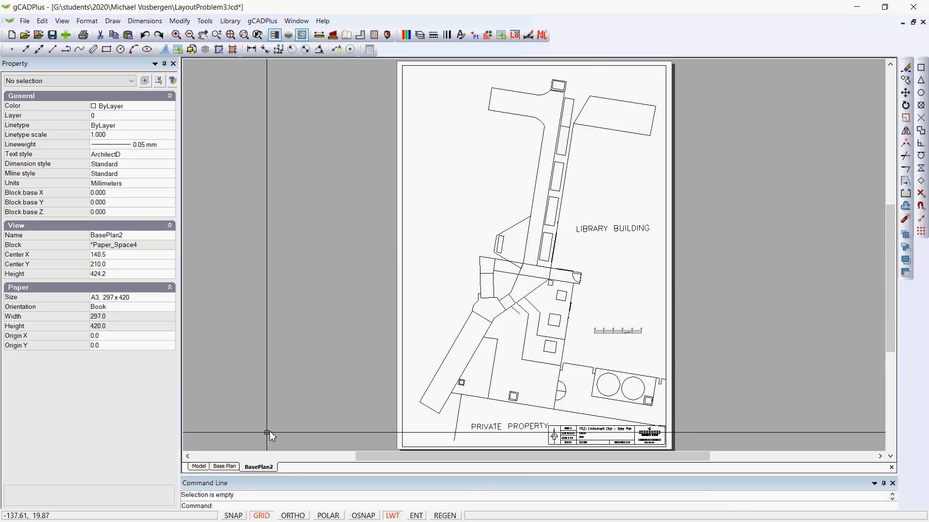
click(235, 468)
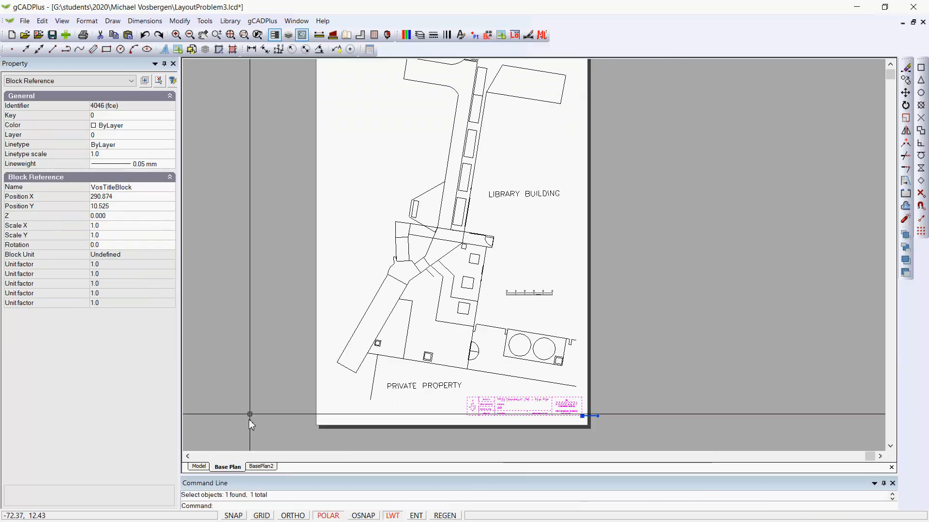
key(Escape)
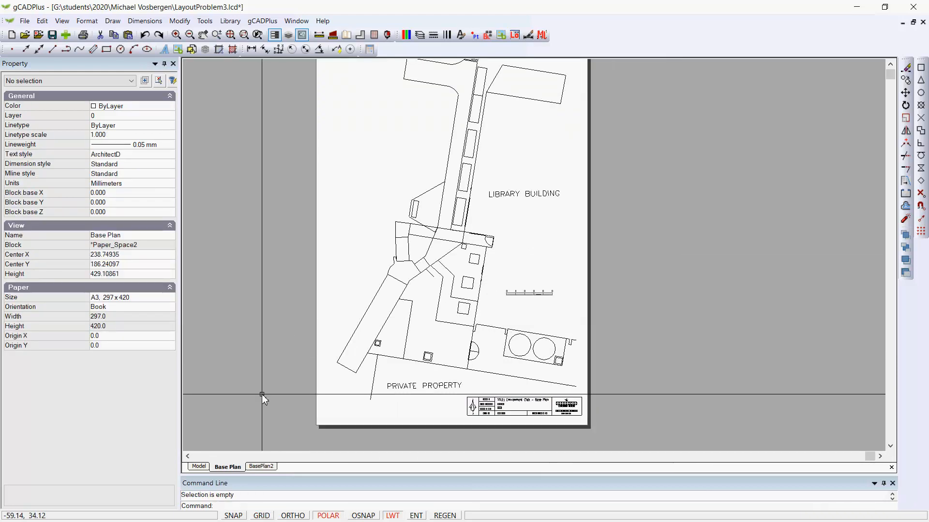
- Examine the layer freeze settings of the BasePlan2 viewport and close them without changes
click(261, 467)
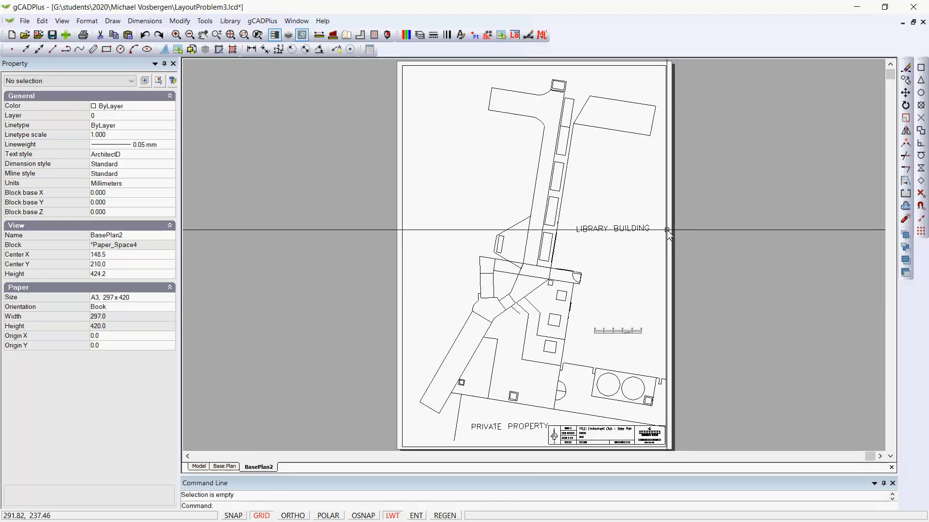
click(662, 210)
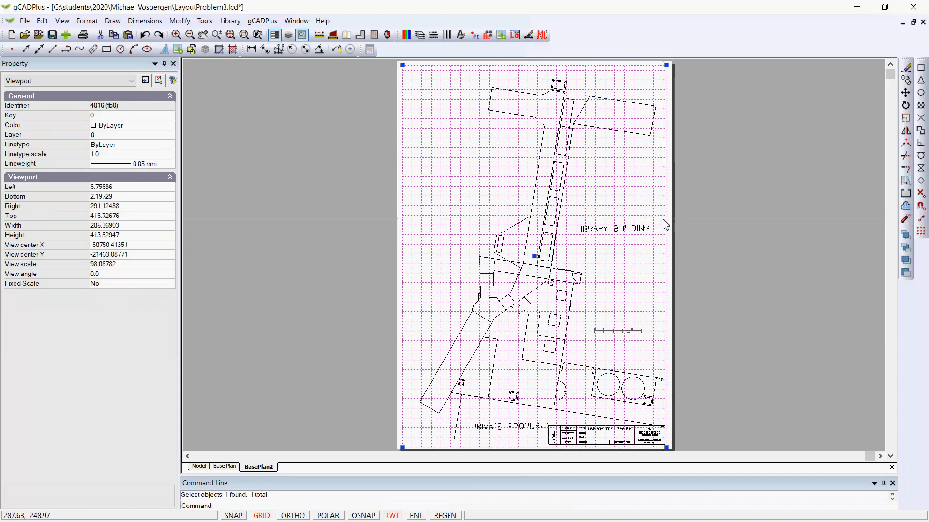
right_click(665, 204)
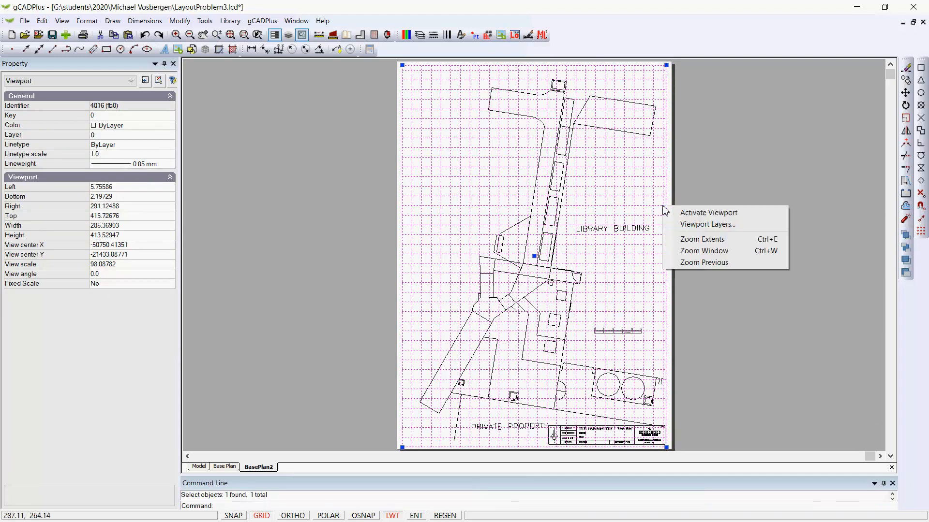
click(690, 227)
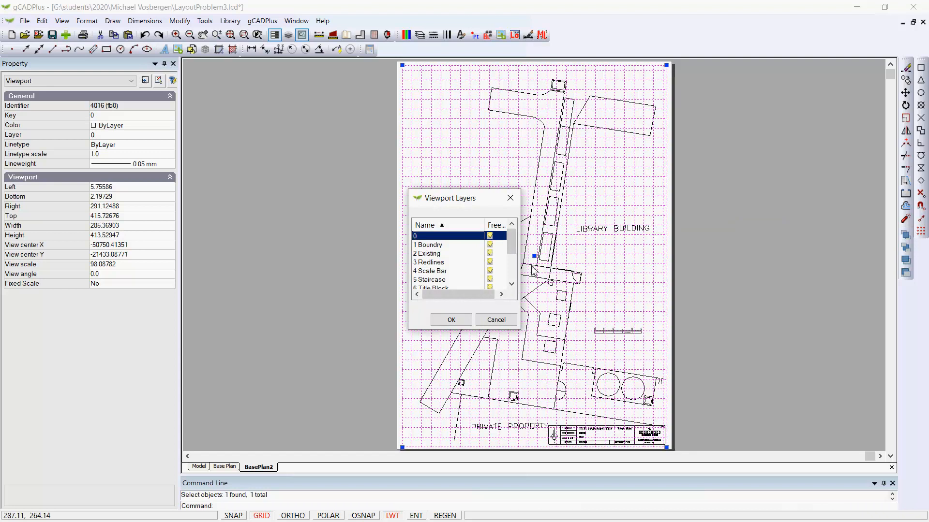
click(496, 319)
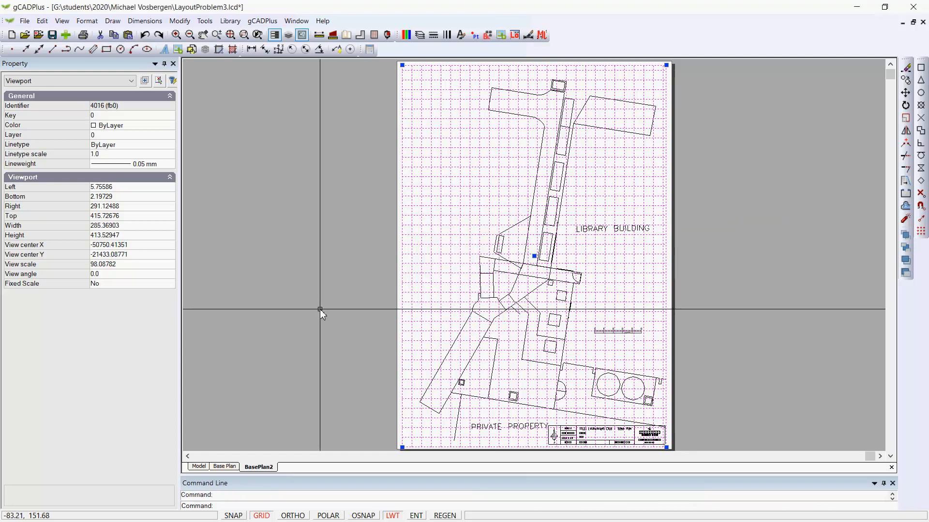
key(Escape)
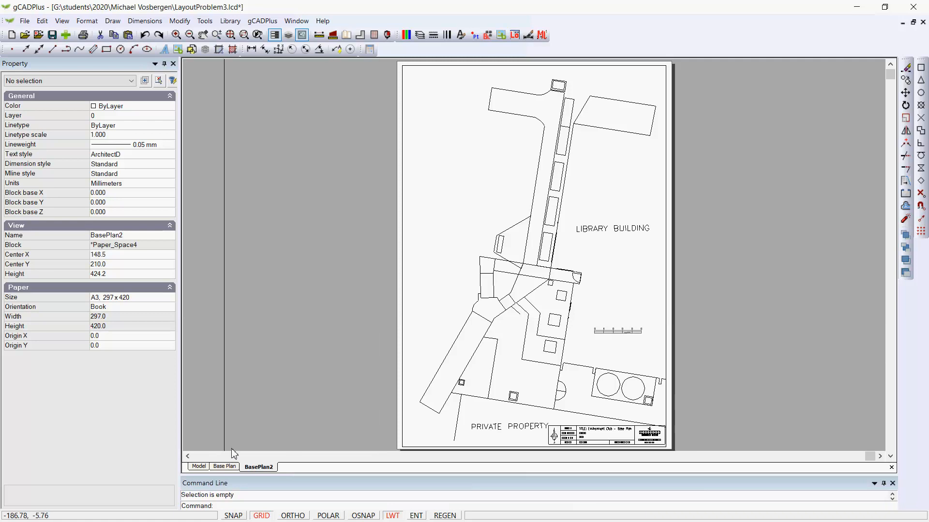
- Return to model space
click(199, 467)
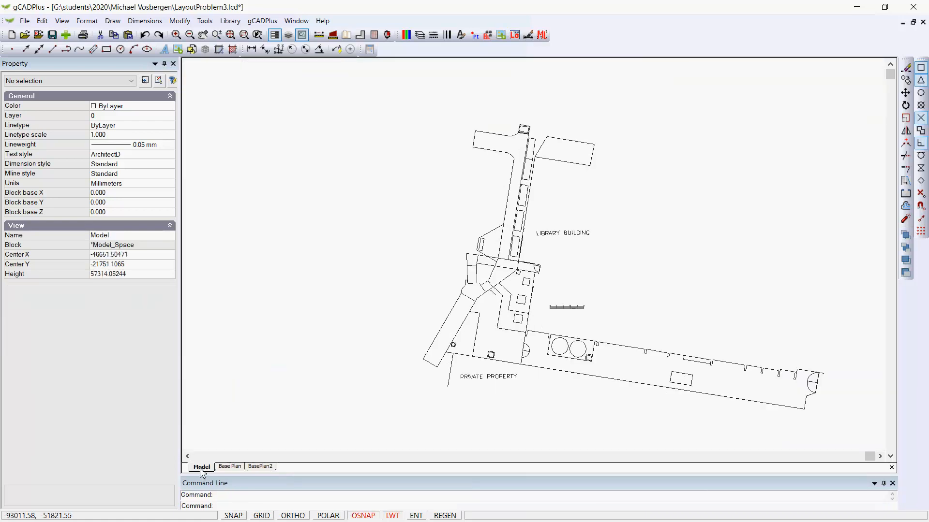